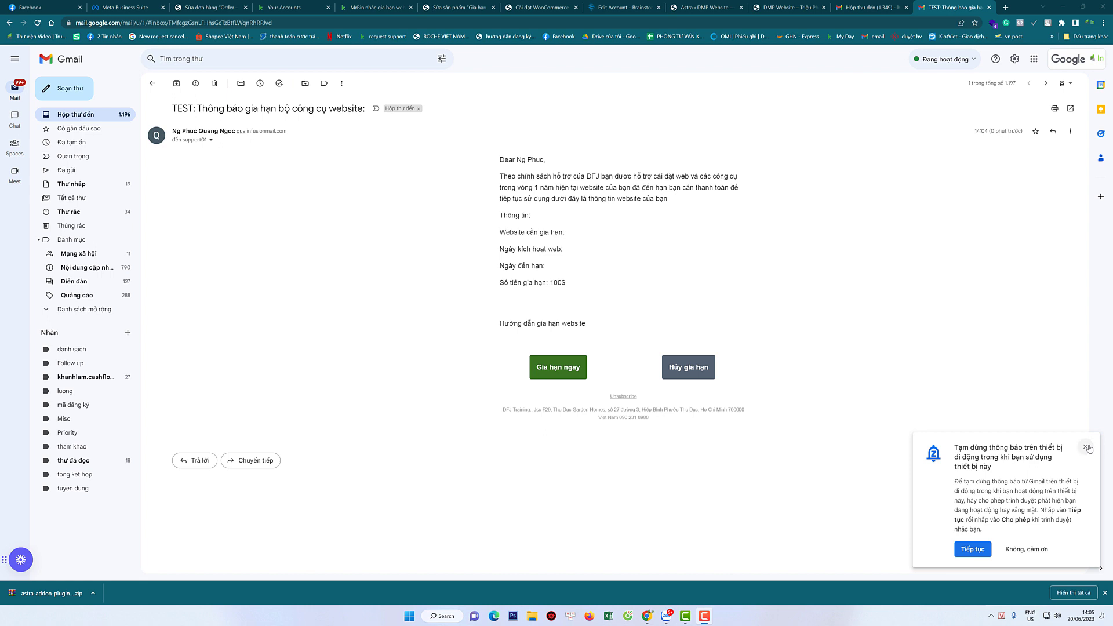
Step: Dismiss the notification prompt and review the renewal email's subject, website, activation date, expiry date and renewal amount
left_click(1085, 447)
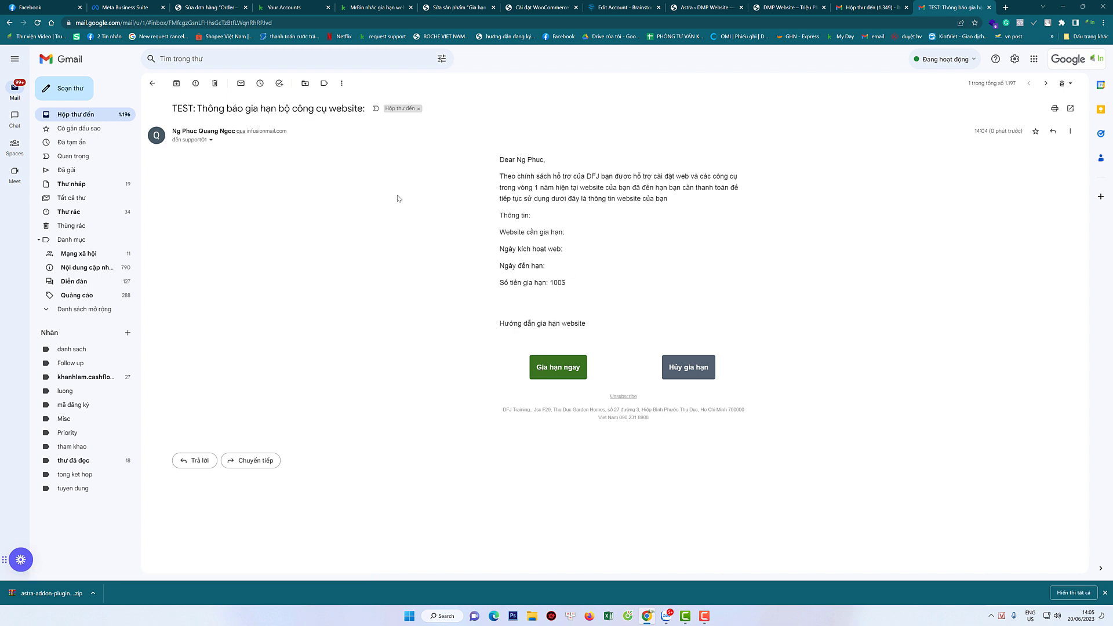
left_click_drag(202, 105, 374, 109)
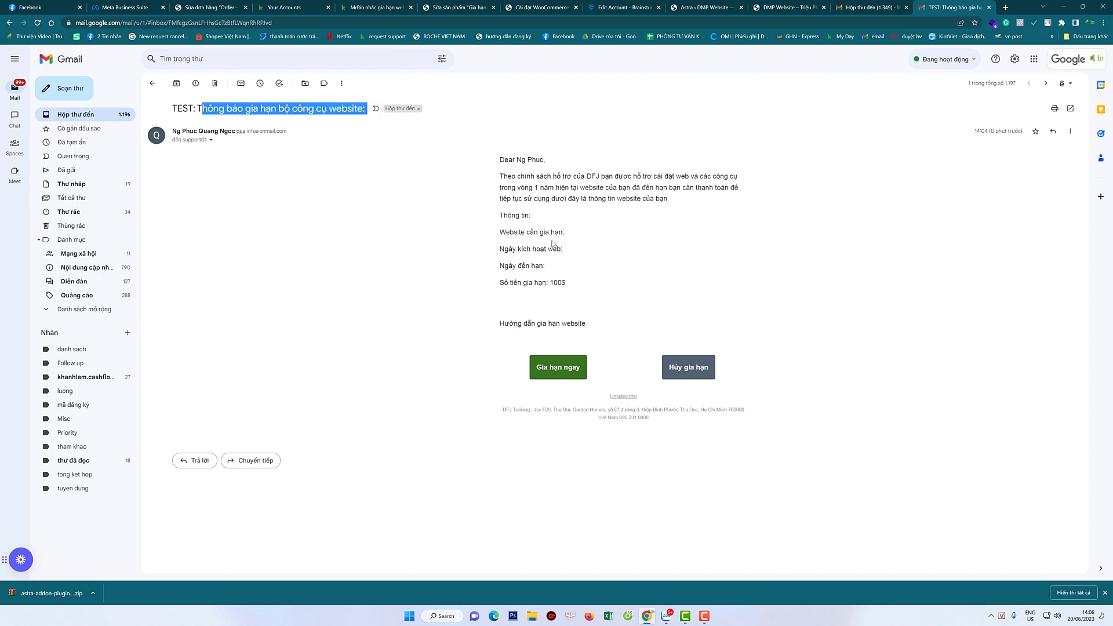
left_click(503, 229)
left_click_drag(503, 229, 584, 236)
left_click(581, 242)
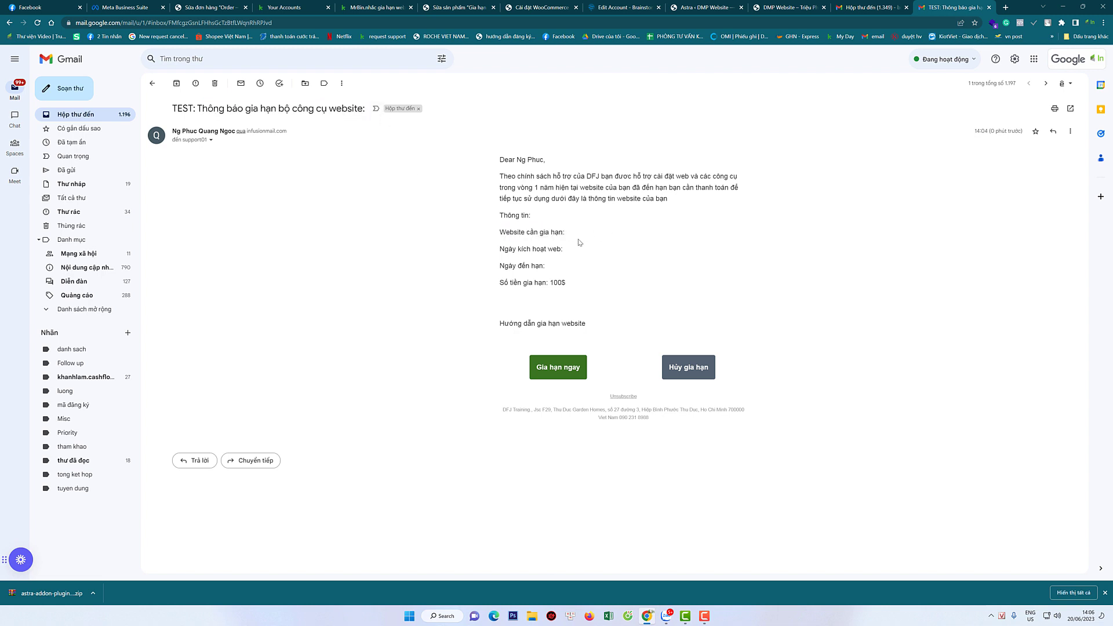
left_click_drag(496, 253, 602, 275)
left_click(602, 275)
triple_click(499, 286)
left_click(601, 288)
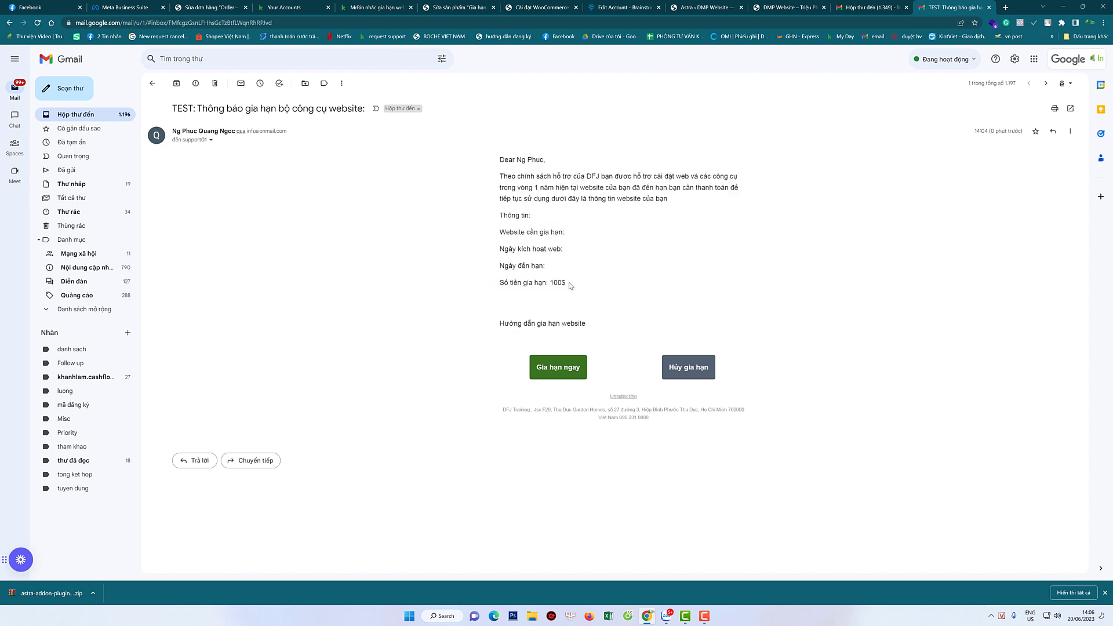
Step: Open the renewal product page through the email's "Gia hạn ngay" link and add one "Gia hạn tool web site" to the cart
left_click(567, 374)
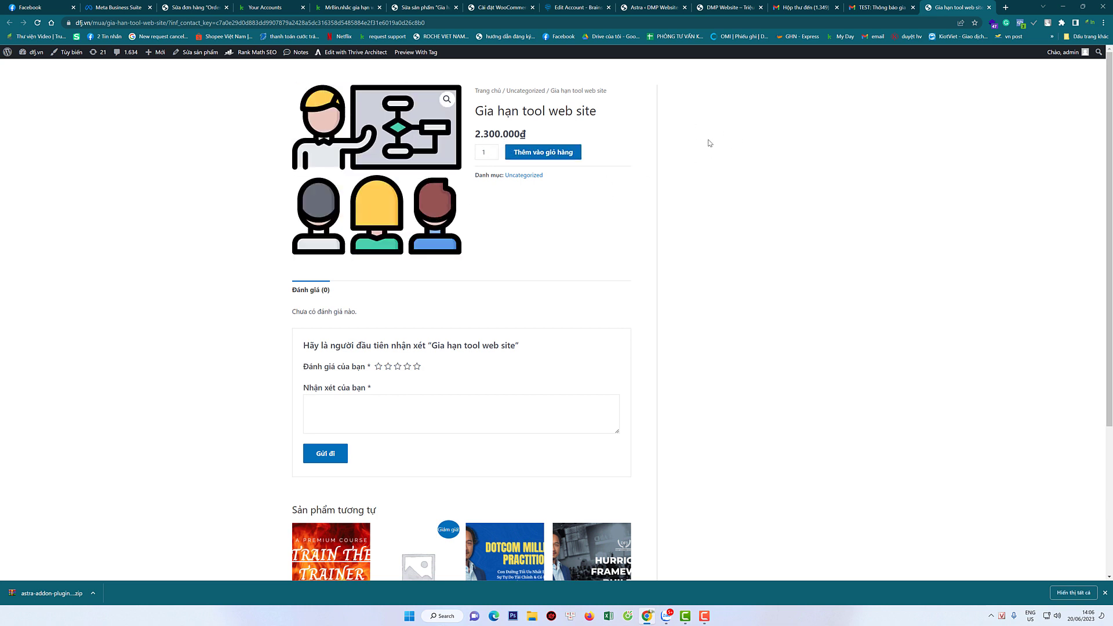
double_click(484, 152)
left_click(527, 154)
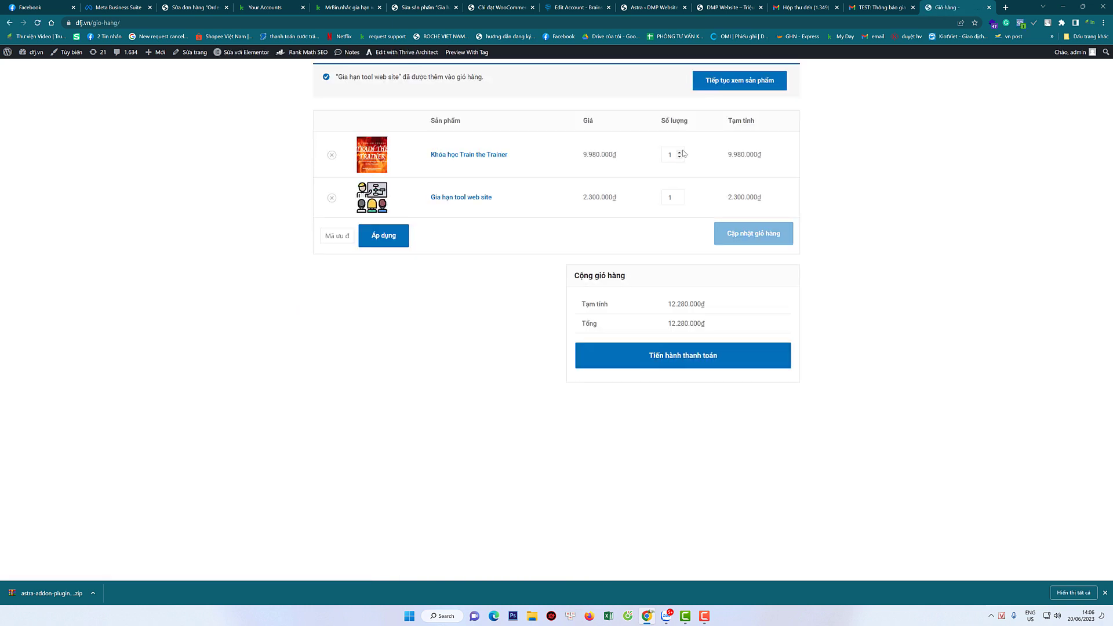
Step: Remove "Khóa học Train the Trainer" from the cart and update the quantity of "Gia hạn tool web site" to 2
left_click(332, 155)
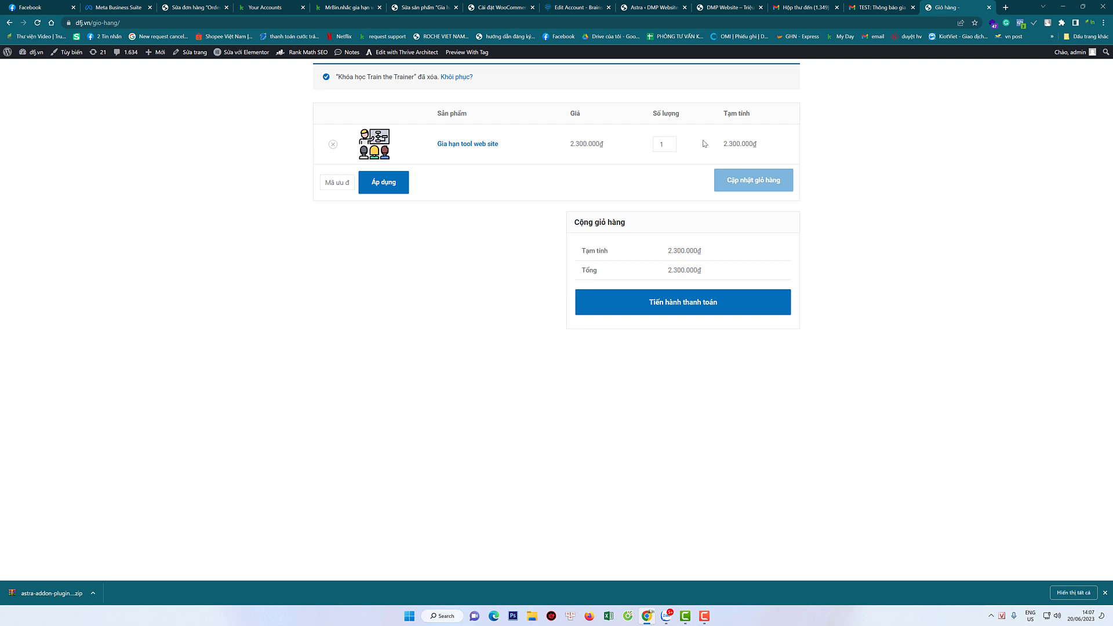
left_click_drag(433, 145, 585, 143)
double_click(586, 143)
left_click(661, 144)
left_click(671, 142)
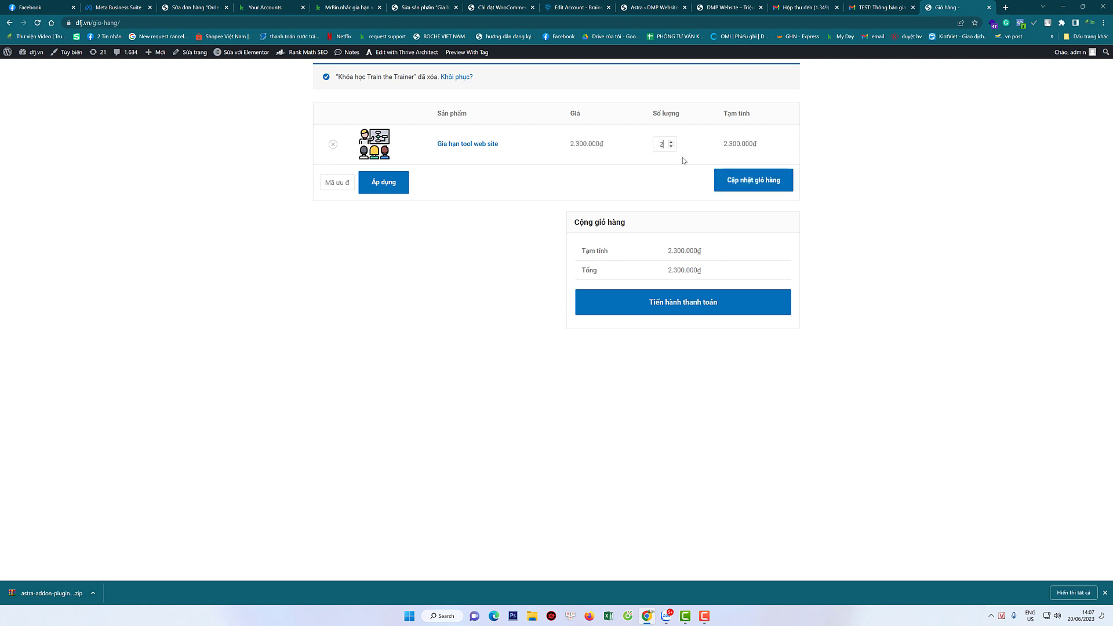
left_click(743, 182)
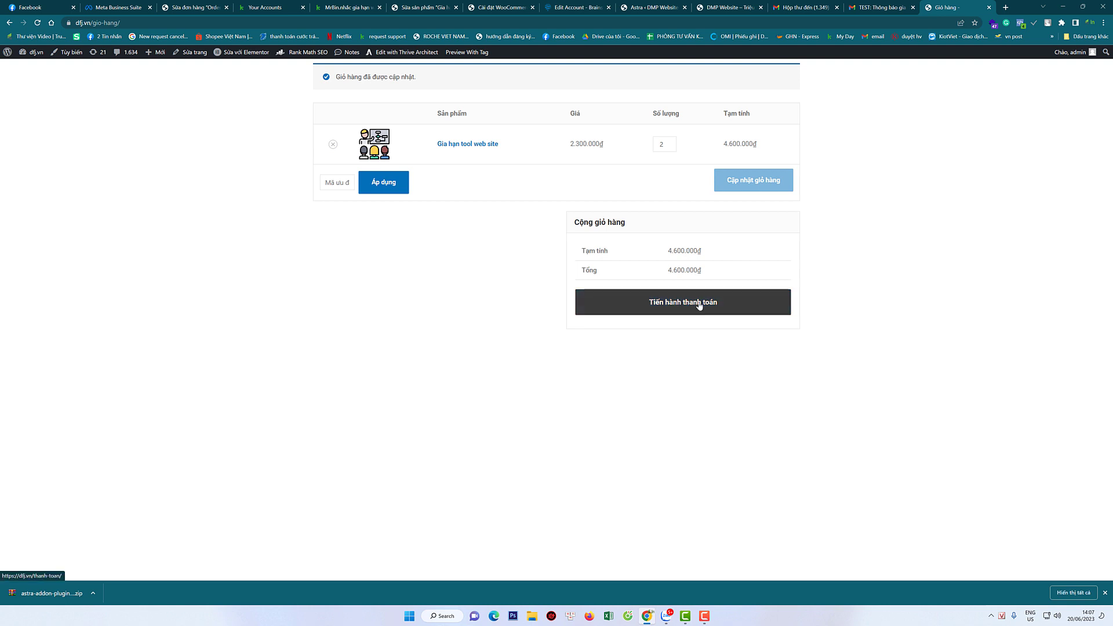
Step: Proceed to checkout and review the billing name, phone number, email, order note field and ordered product
left_click(699, 304)
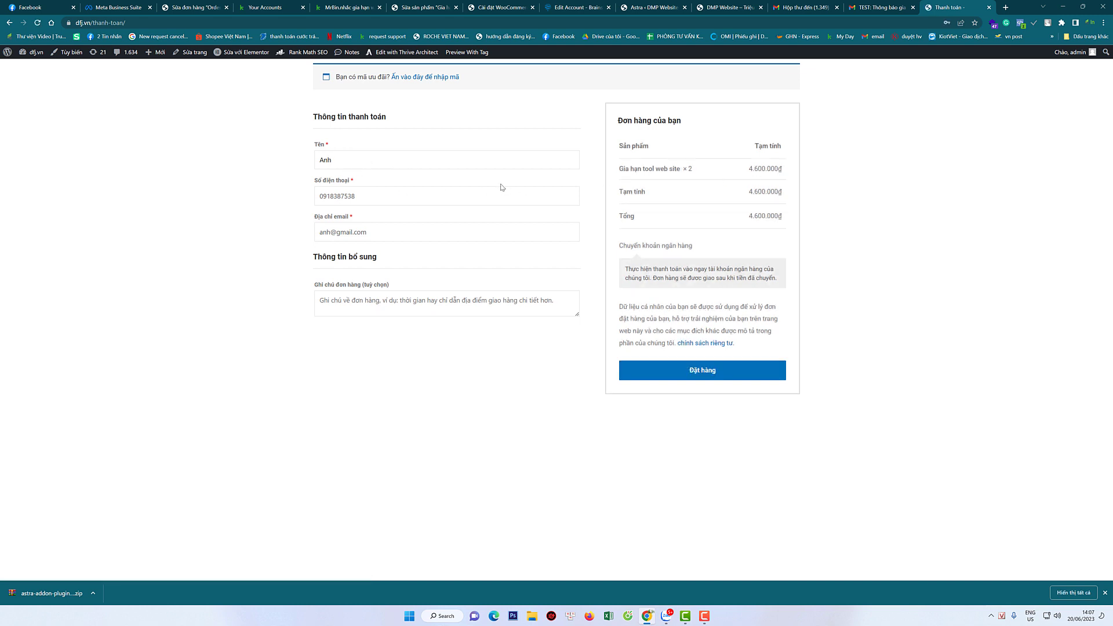
left_click(378, 152)
left_click_drag(340, 162, 318, 171)
left_click(381, 195)
left_click_drag(390, 195, 325, 161)
left_click_drag(398, 236, 289, 249)
left_click(280, 255)
left_click(366, 300)
left_click_drag(618, 172, 703, 169)
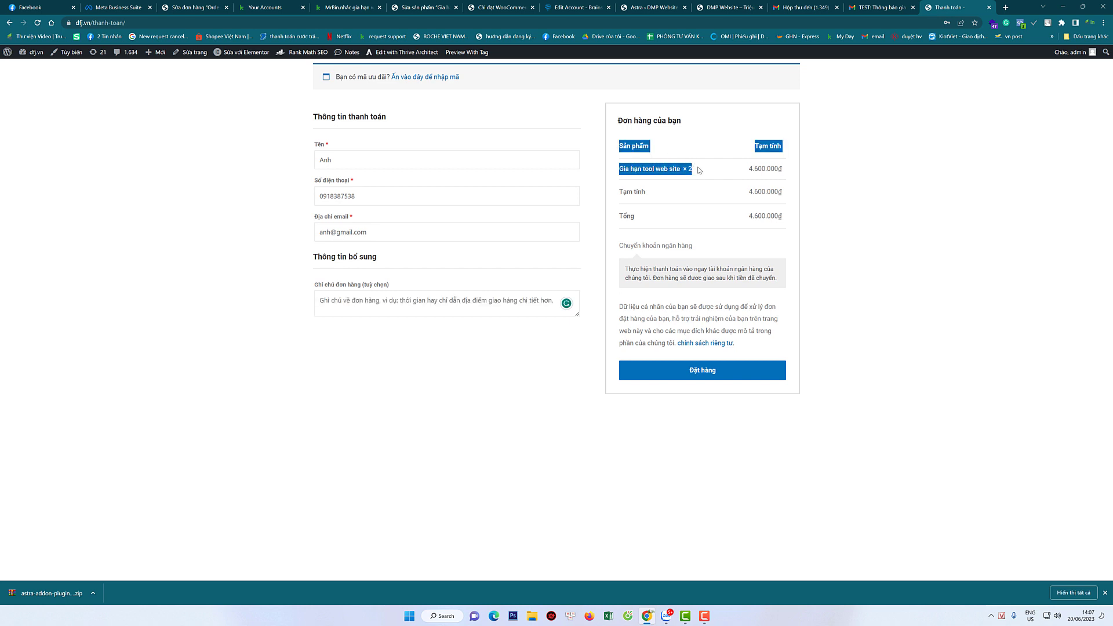
Step: Enter the order note on two lines: "domain1:dmp.dfj.vn" and "domain 2:dmp2.dfj.vn"
left_click(341, 303)
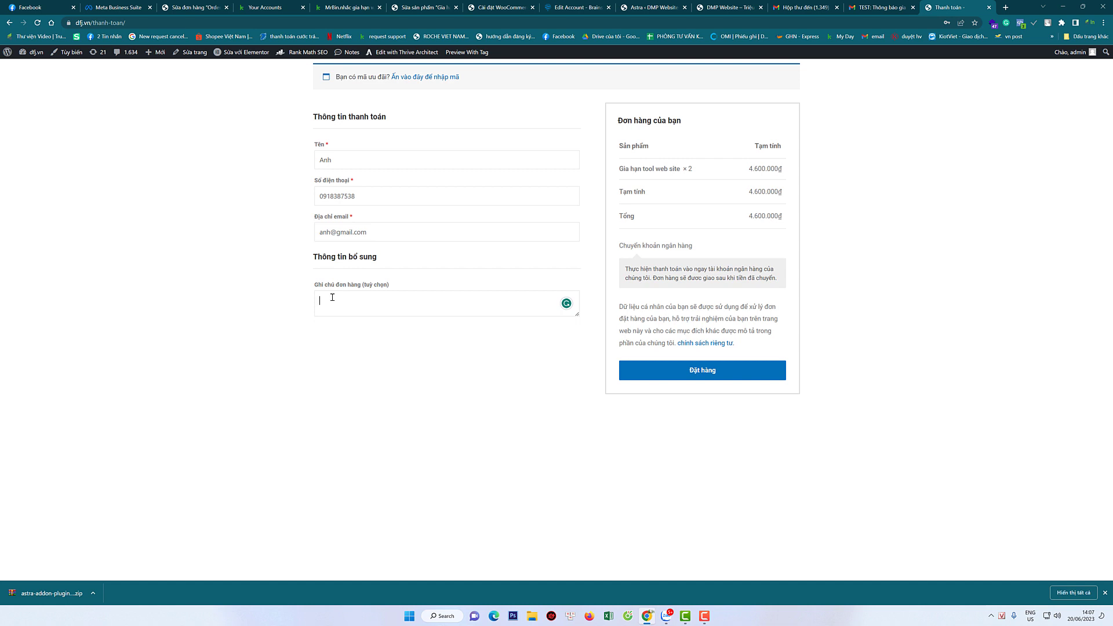
type("t")
type("m")
type("p.dfj.vn")
key("Home")
type("domain1")
key("Return")
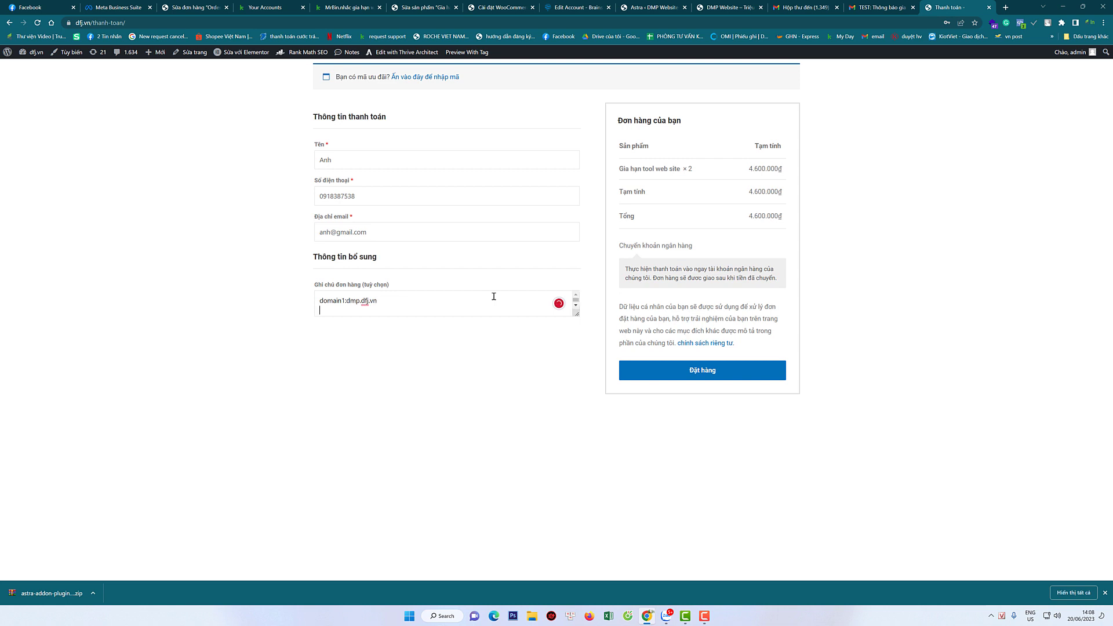
type("do")
type("ma")
type("in 2")
type(":dmo")
type("2.dfj.vn")
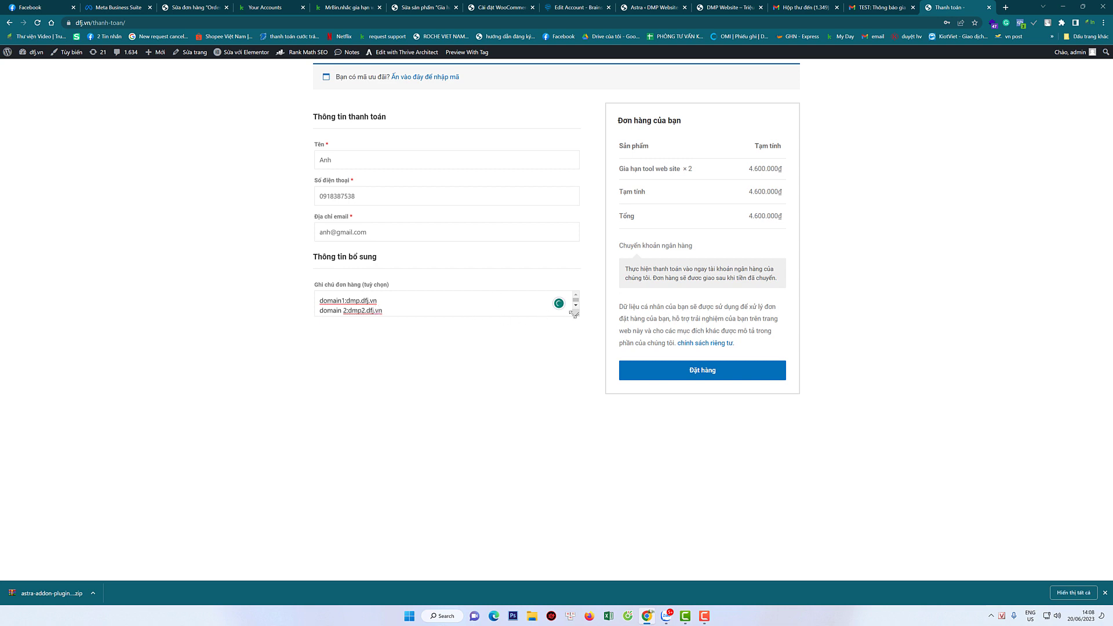
Step: Enlarge the order note box to check both domain lines, and place the order
left_click_drag(574, 315, 577, 369)
left_click_drag(318, 300, 403, 313)
left_click(397, 316)
left_click_drag(346, 300, 378, 301)
double_click(392, 313)
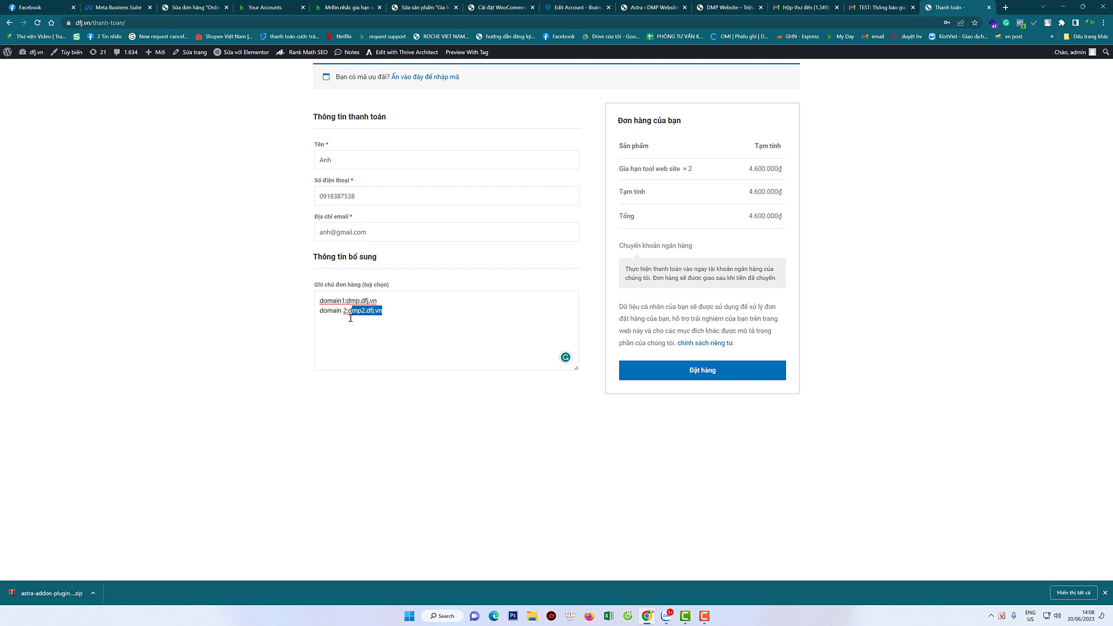
left_click(398, 311)
left_click(712, 375)
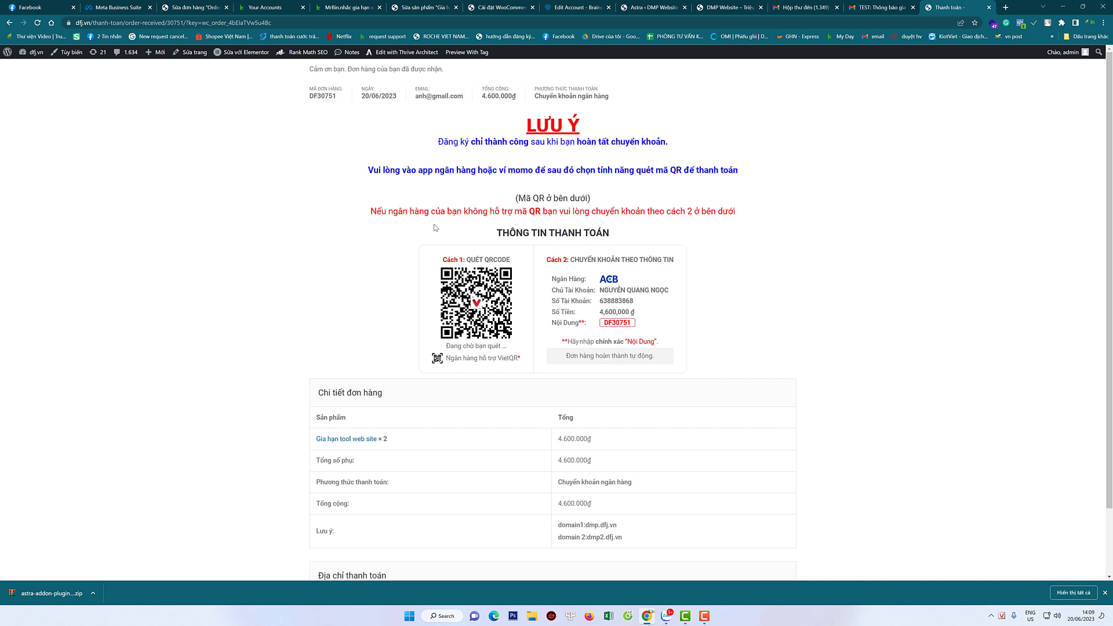
Step: Review the order confirmation's product details, payment QR code and bank transfer information
scroll(383, 380, "down", 1)
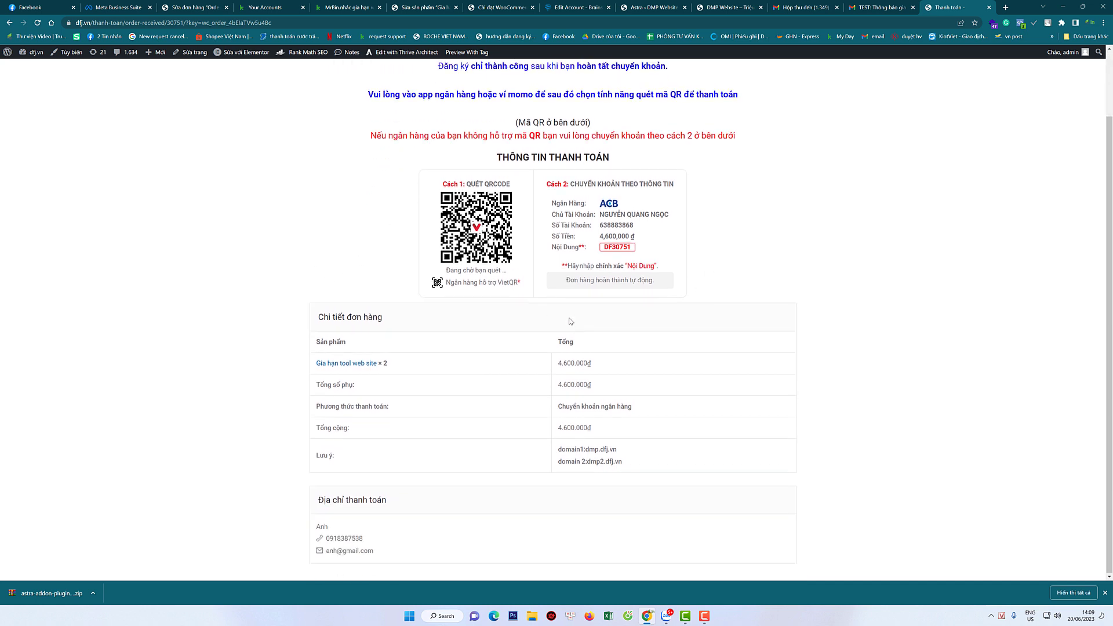
mouse_move(316, 362)
left_mouse_down()
mouse_move(410, 368)
mouse_move(290, 370)
mouse_move(308, 373)
left_mouse_up()
left_click(432, 368)
left_click(485, 362)
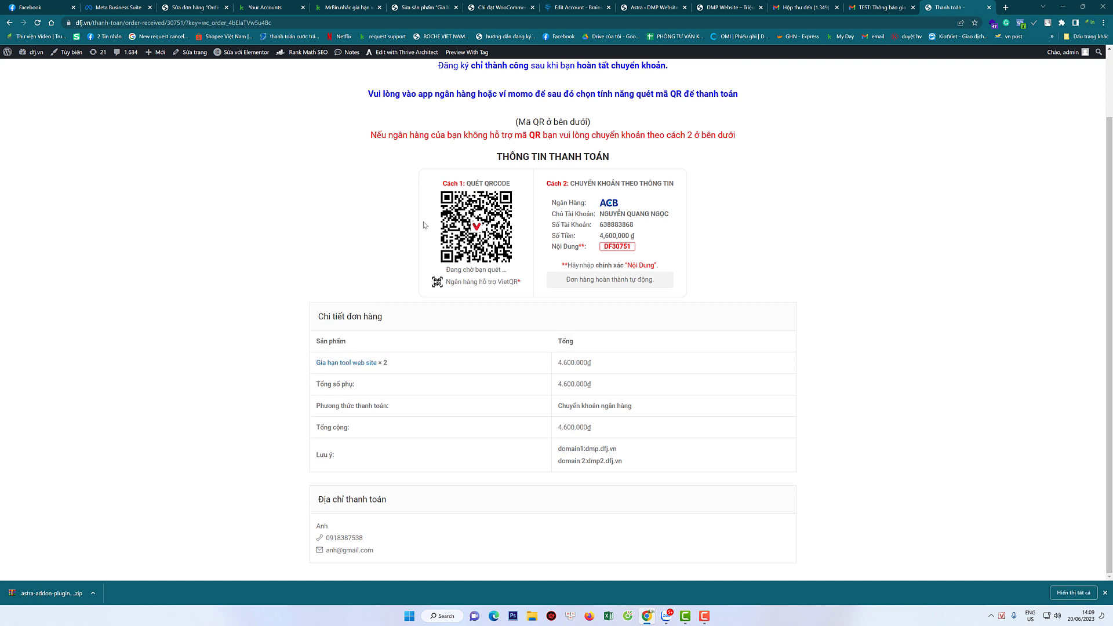
left_click_drag(553, 197, 729, 253)
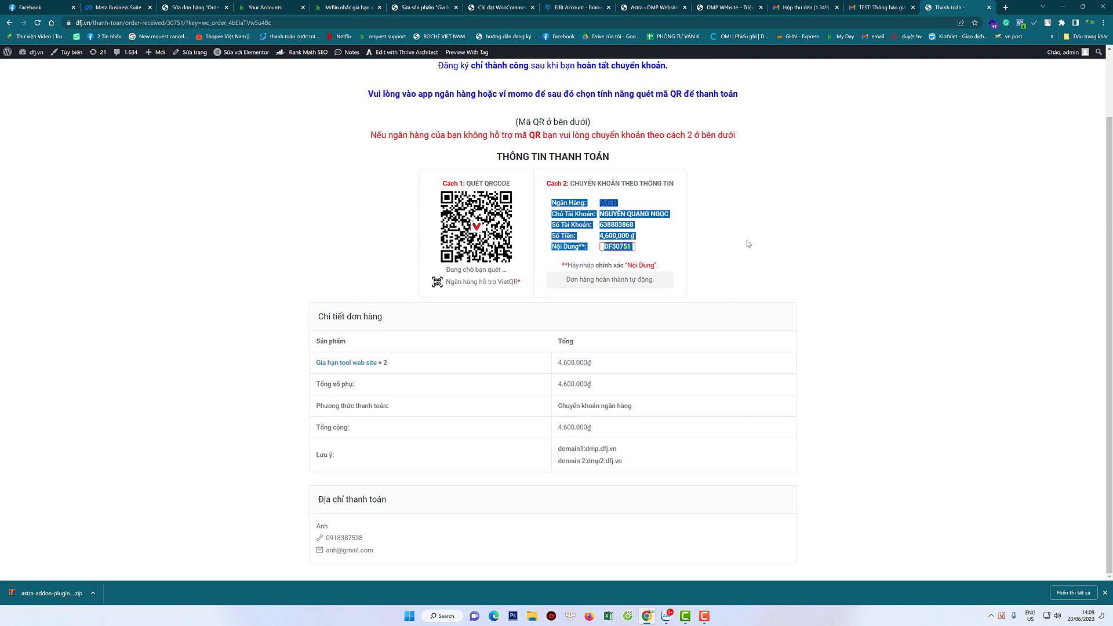
left_click(750, 245)
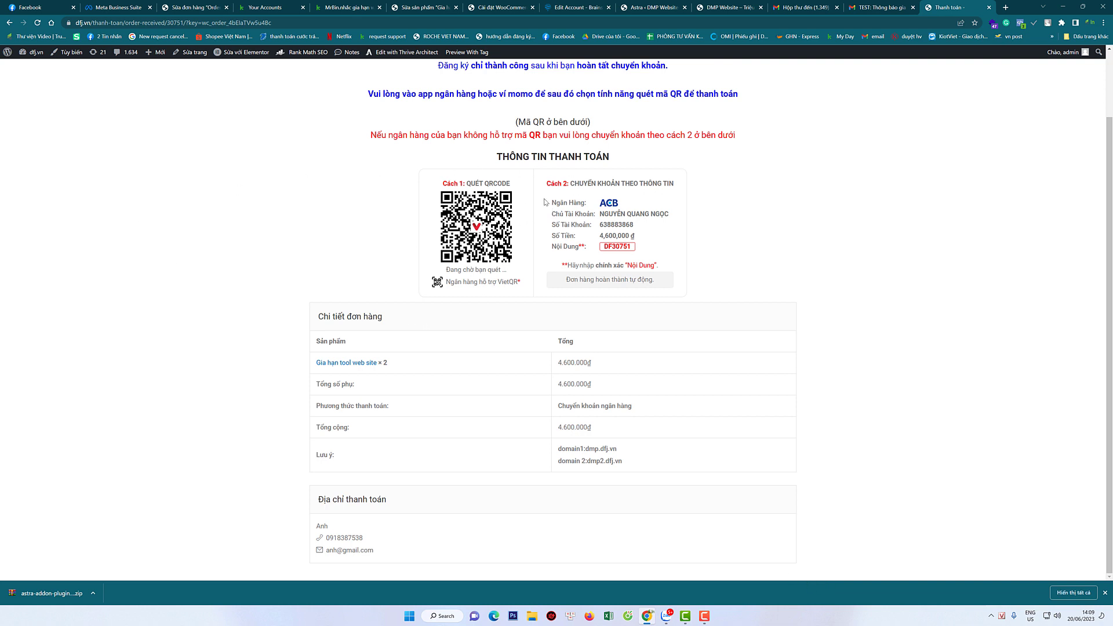
scroll(589, 229, "up", 1)
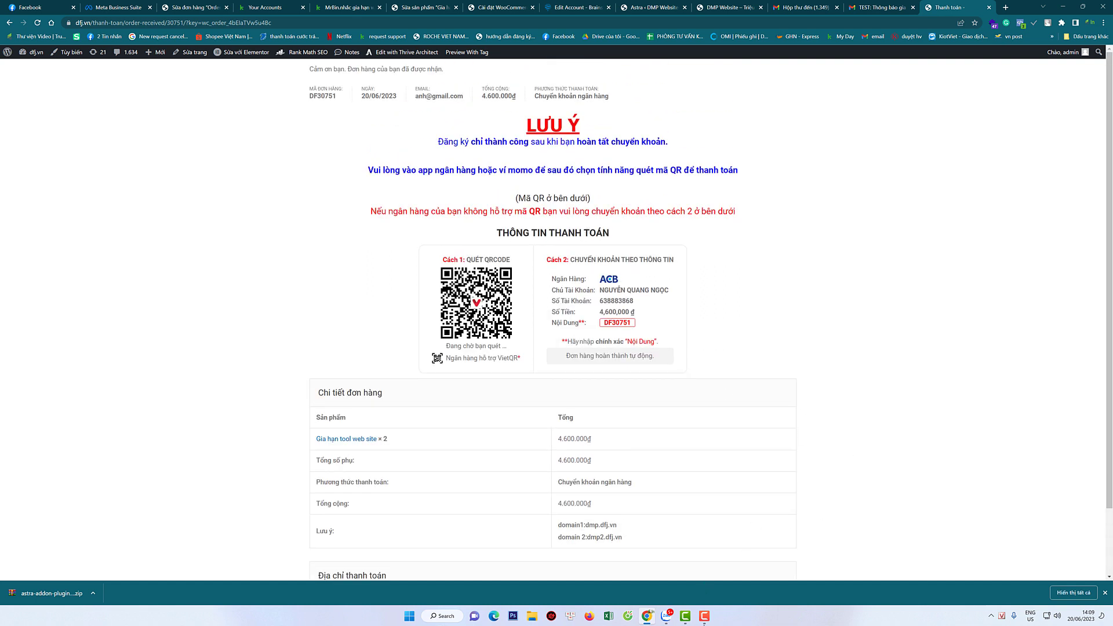
left_click(706, 617)
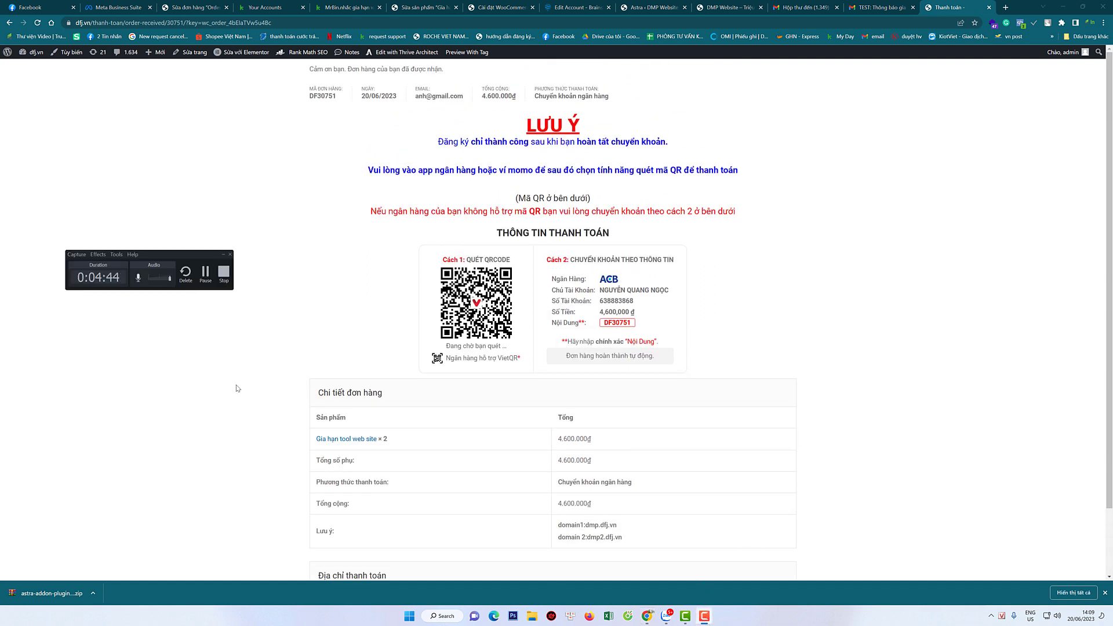